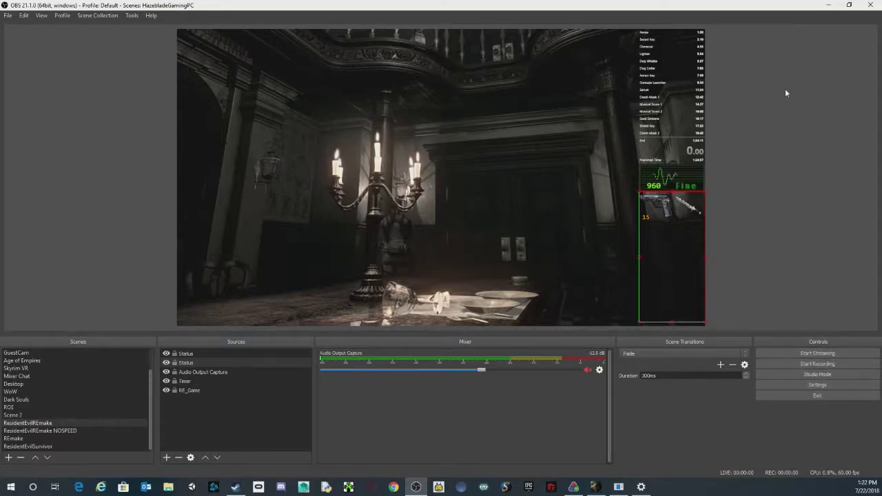
click(828, 4)
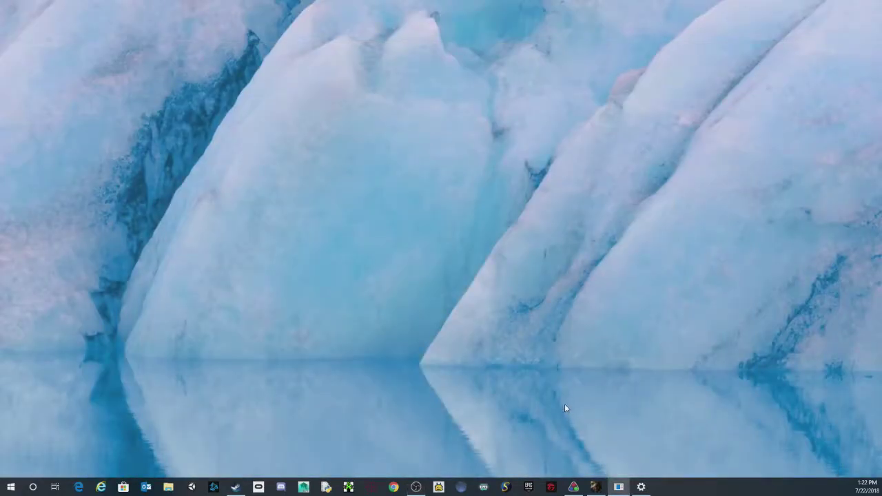
right_click(428, 236)
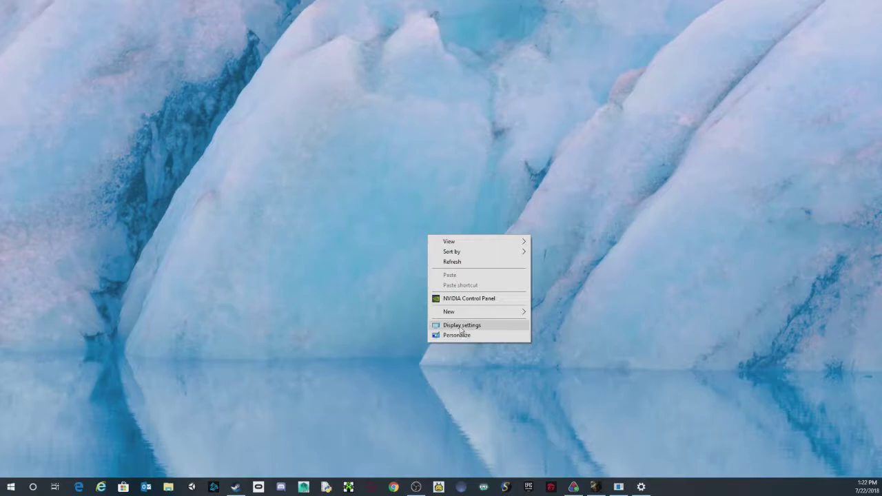
click(460, 328)
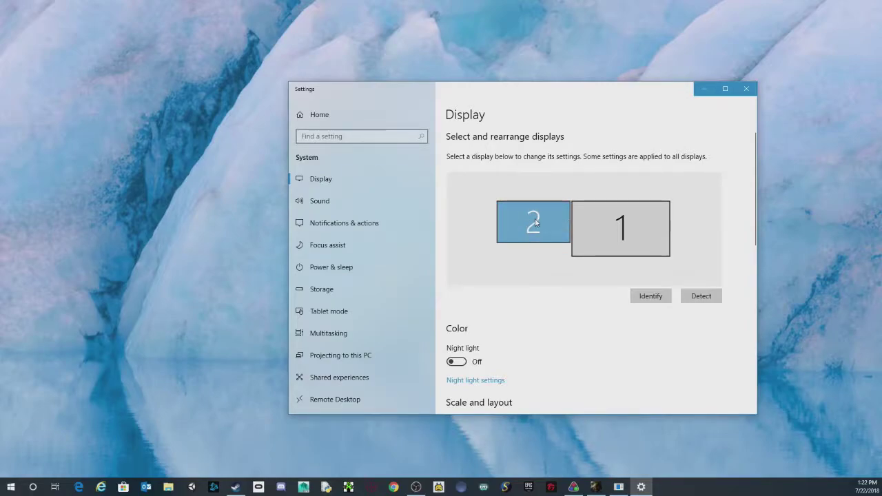
click(630, 227)
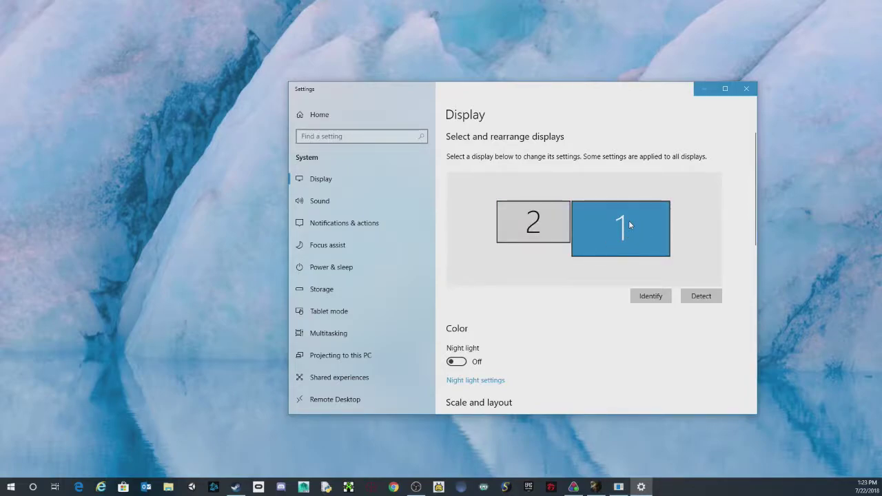
click(563, 215)
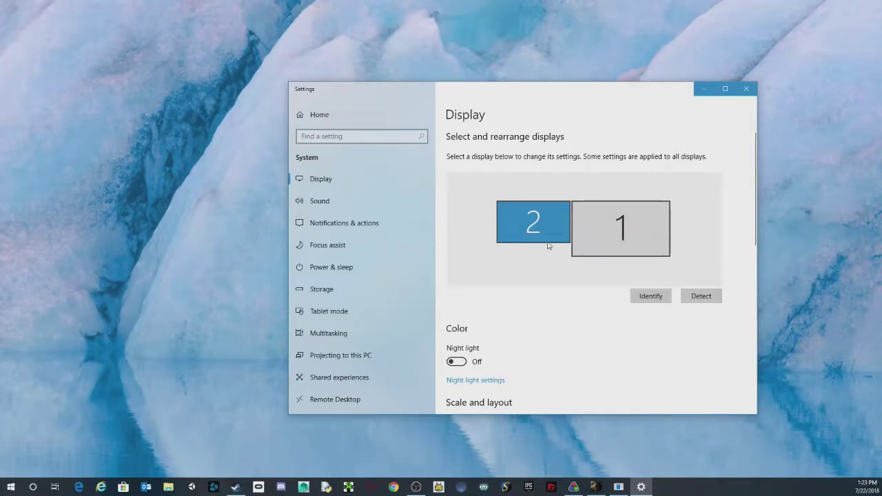
Minimize Settings, bring the OBS main window back, and select the RE_Game source.
click(704, 88)
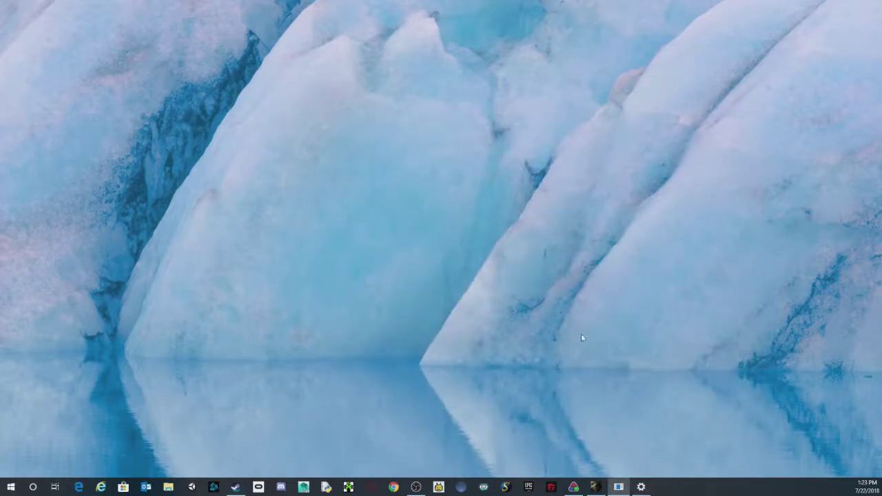
click(416, 487)
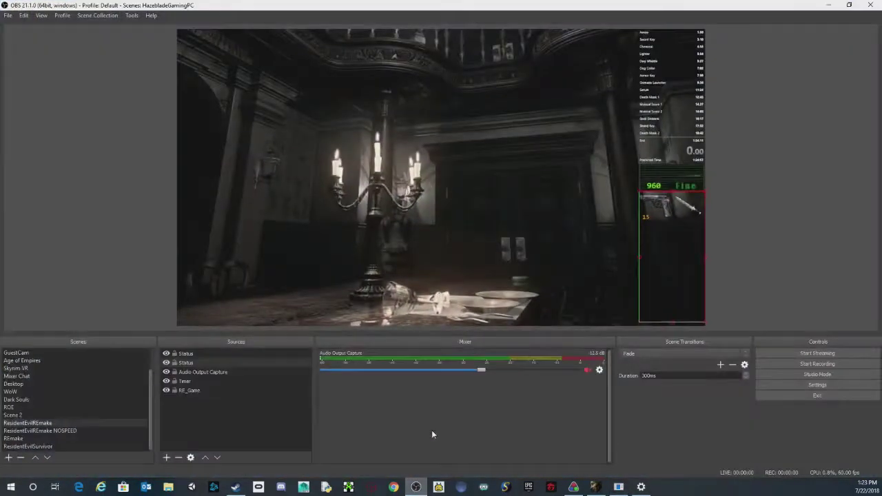
click(198, 391)
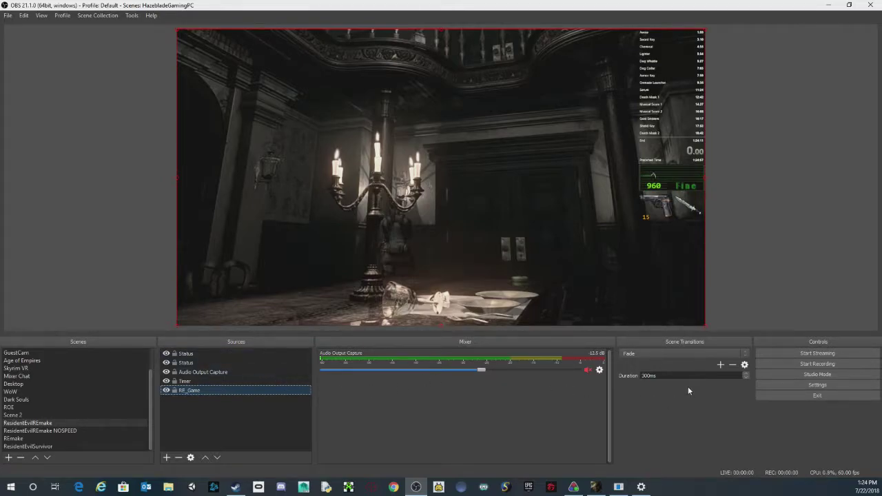
double_click(193, 390)
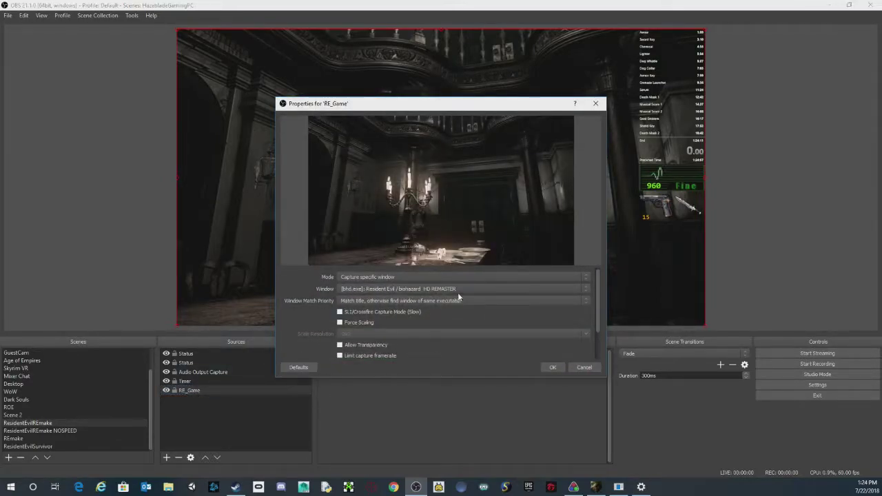
click(552, 366)
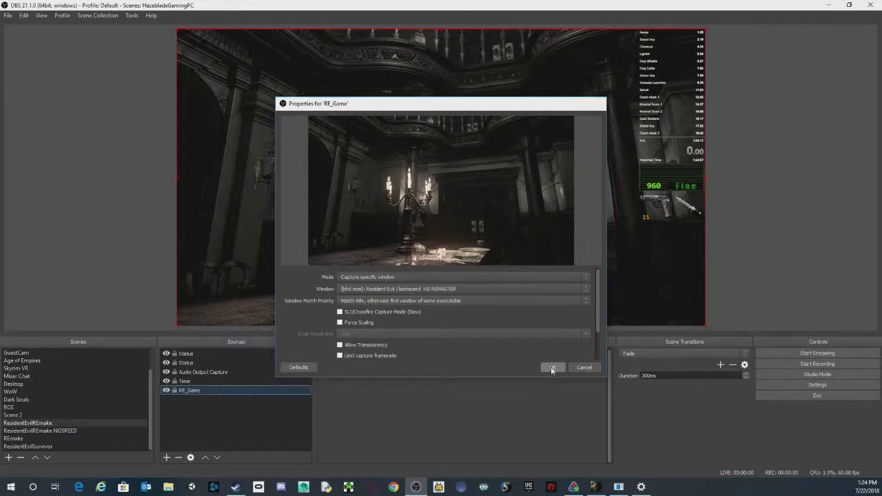
double_click(188, 383)
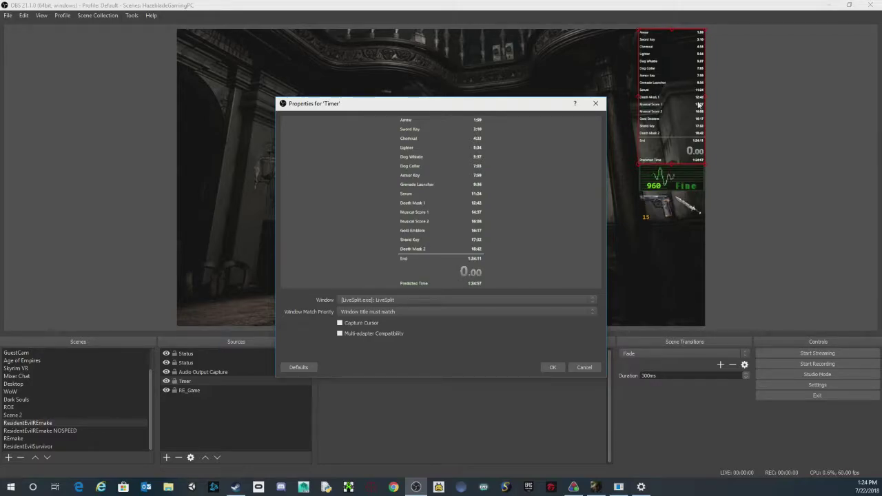
click(552, 369)
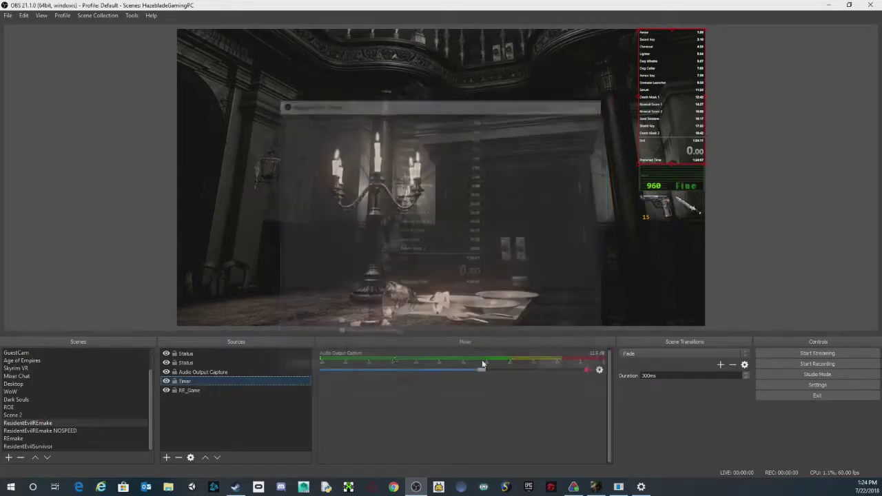
click(206, 373)
double_click(205, 373)
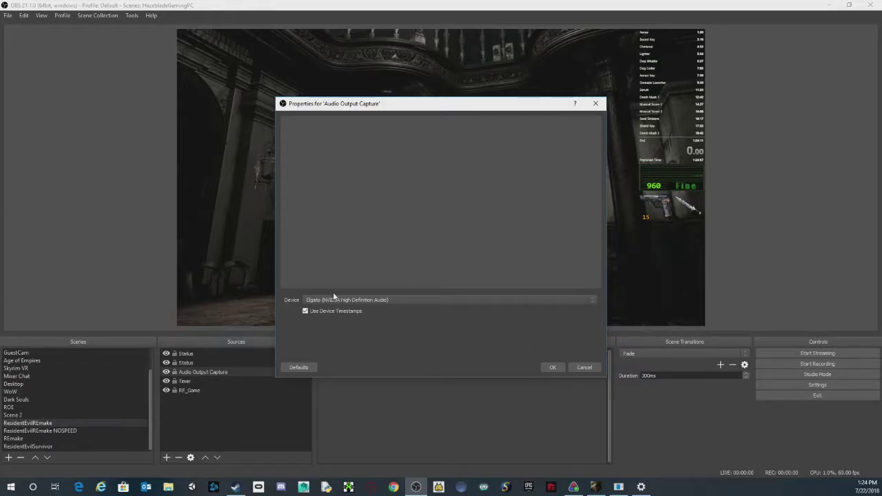
click(548, 367)
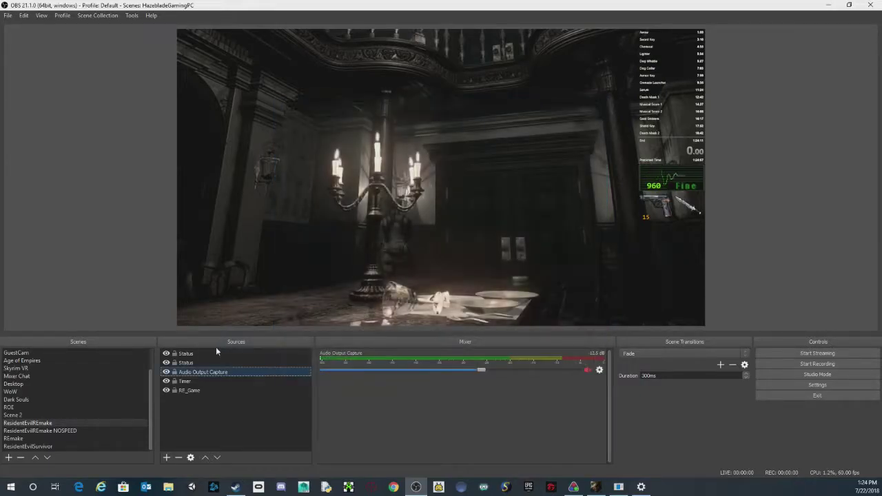
double_click(190, 364)
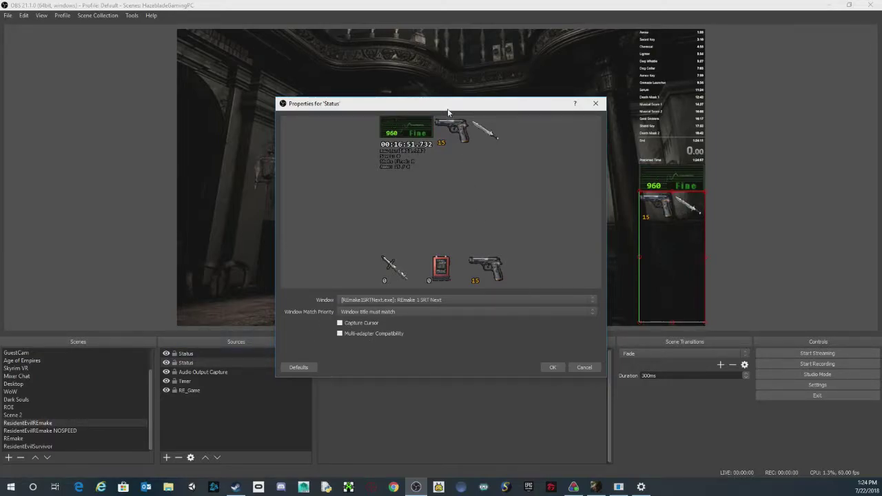
drag(462, 104, 472, 147)
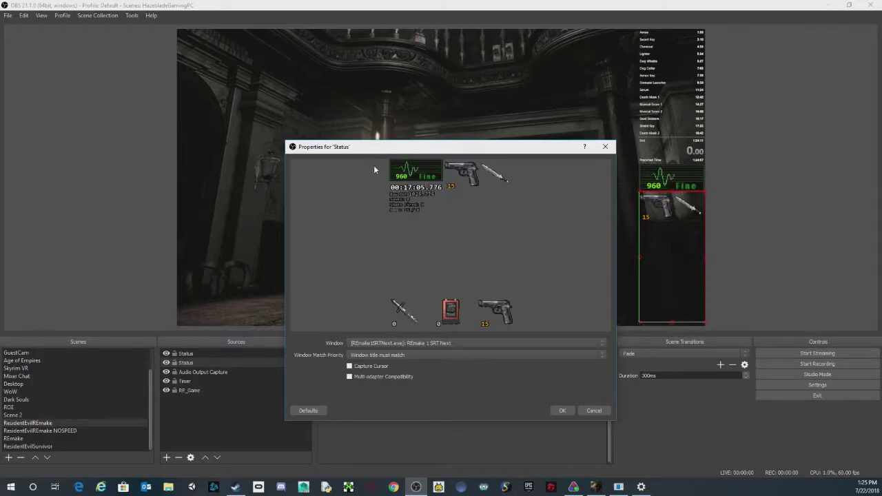
click(587, 414)
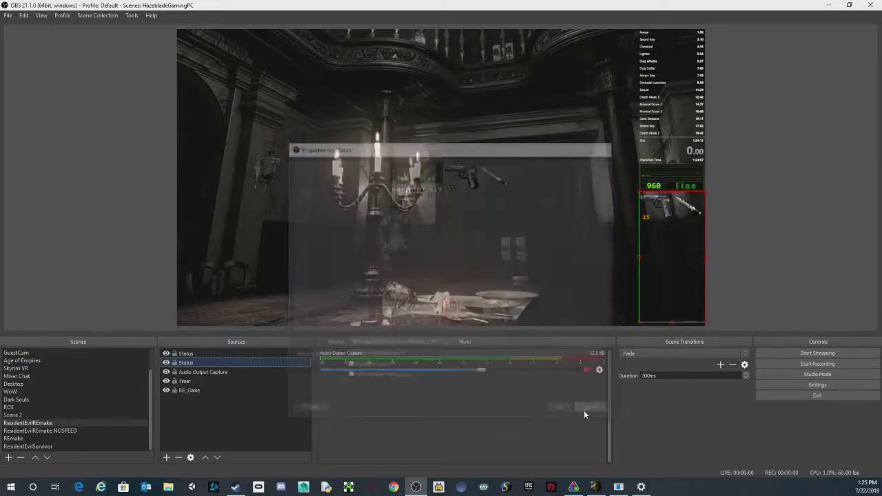
Copy the first Status source and paste it as a duplicate.
right_click(191, 354)
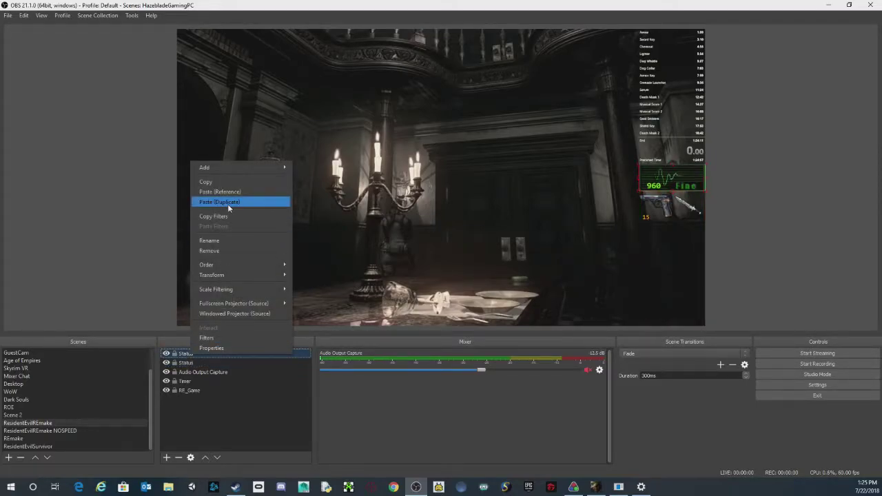
click(227, 183)
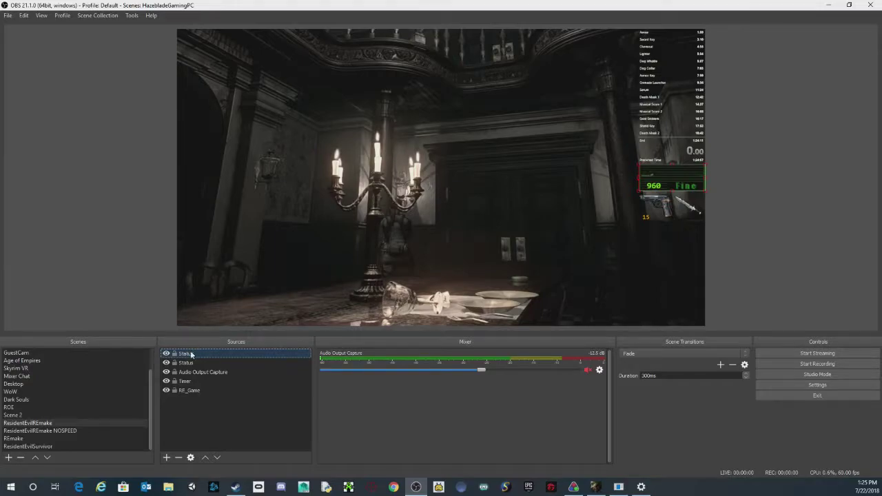
right_click(191, 354)
click(232, 189)
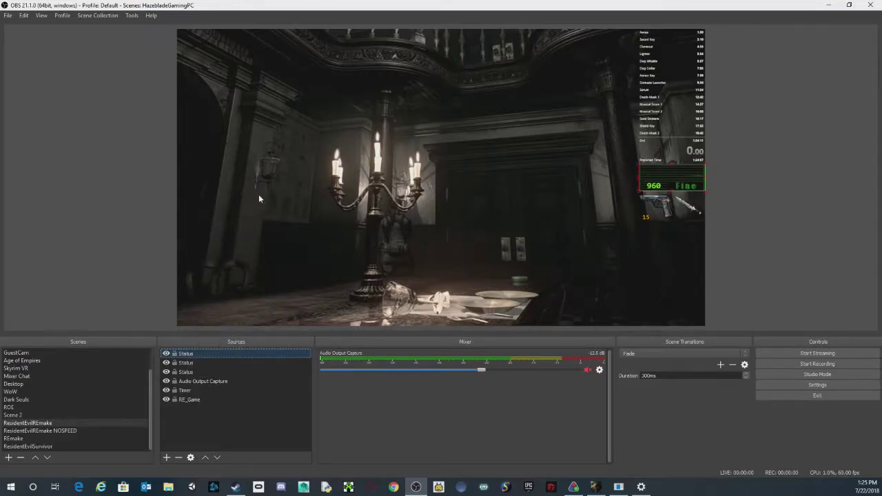
Move the pasted Status to the preview centre and uncrop it to show timer and stats.
drag(699, 185, 599, 153)
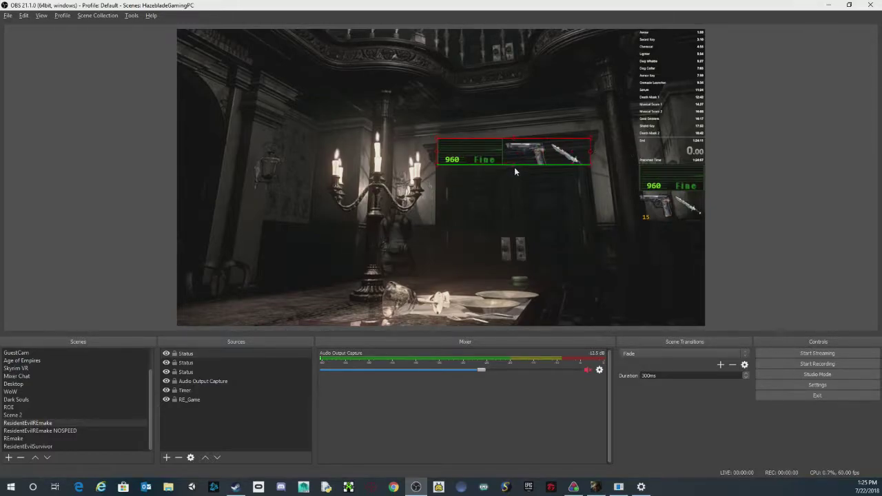
drag(512, 165, 516, 338)
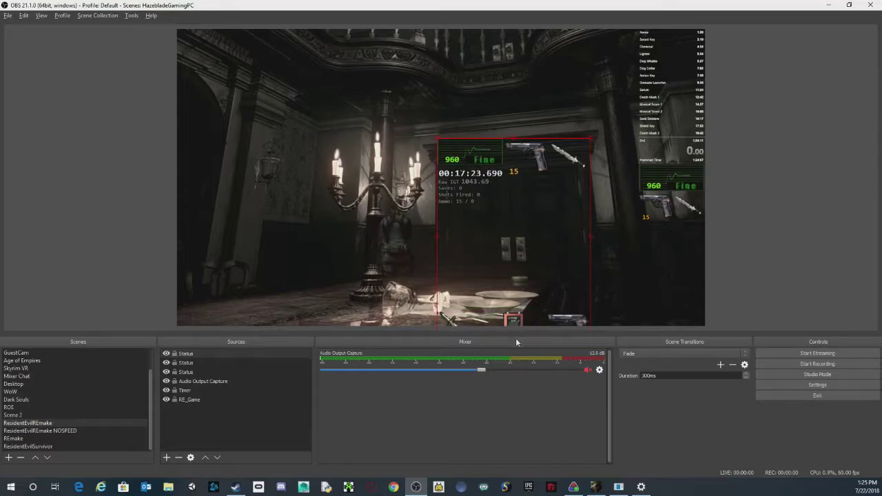
drag(501, 240, 498, 219)
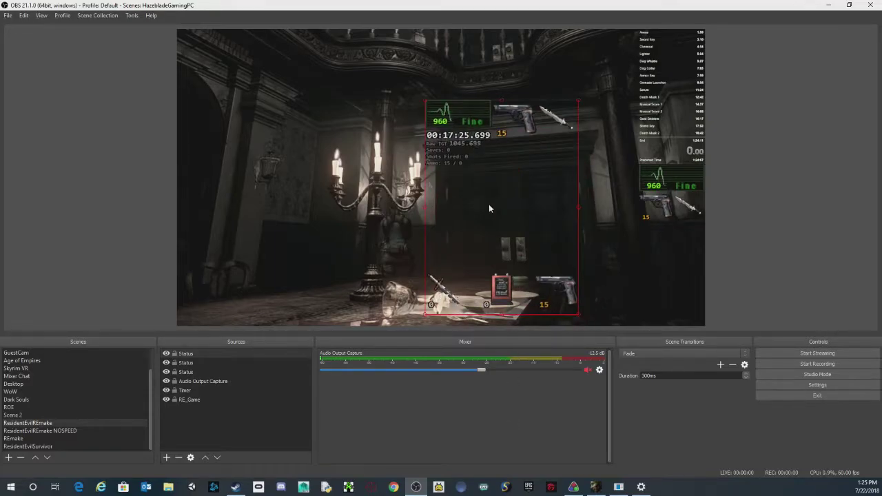
Turn off the Status source's Chroma Key filter and shift the overlay toward the preview centre.
right_click(489, 204)
click(510, 435)
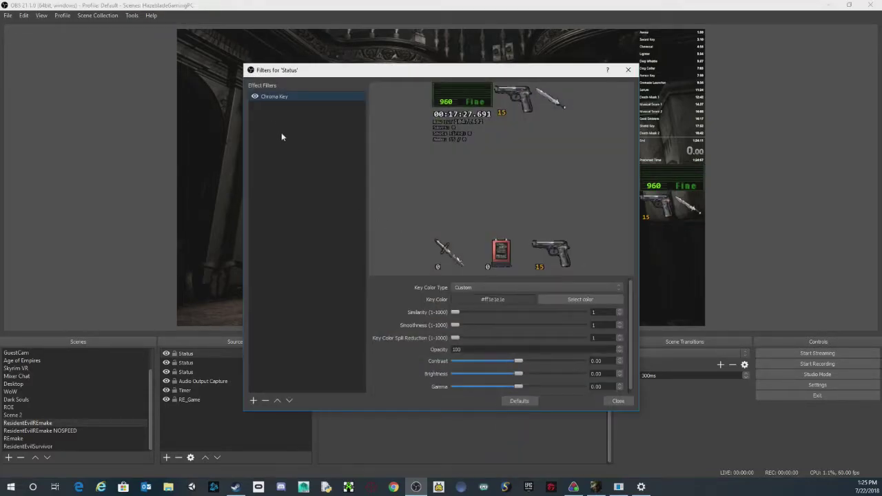
click(255, 97)
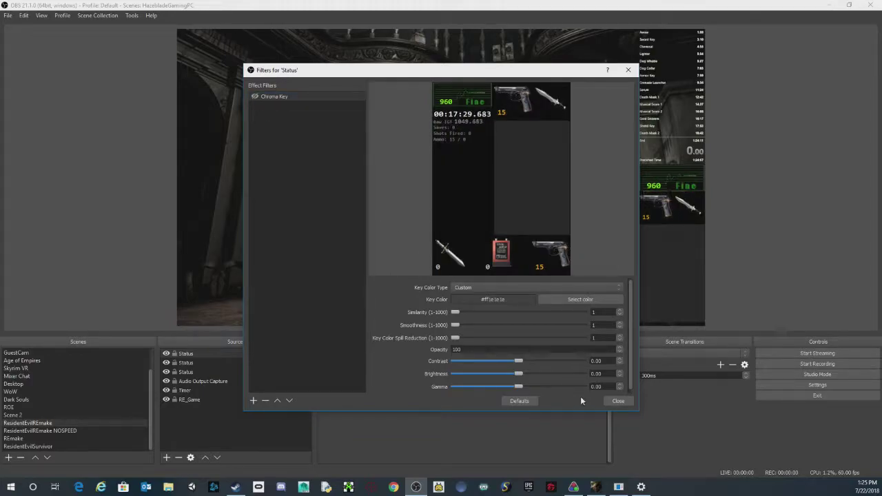
click(619, 401)
drag(500, 202, 473, 179)
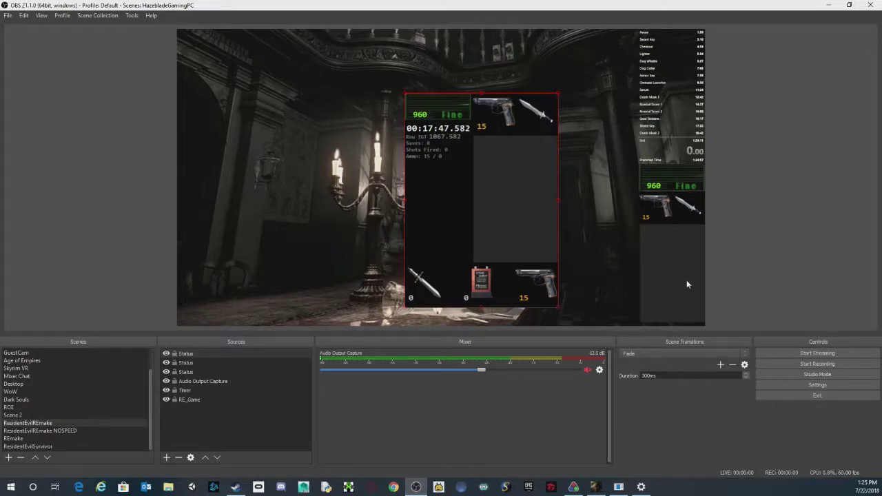
Add a second chroma key filter named Chroma Key1 to the Status source.
right_click(491, 171)
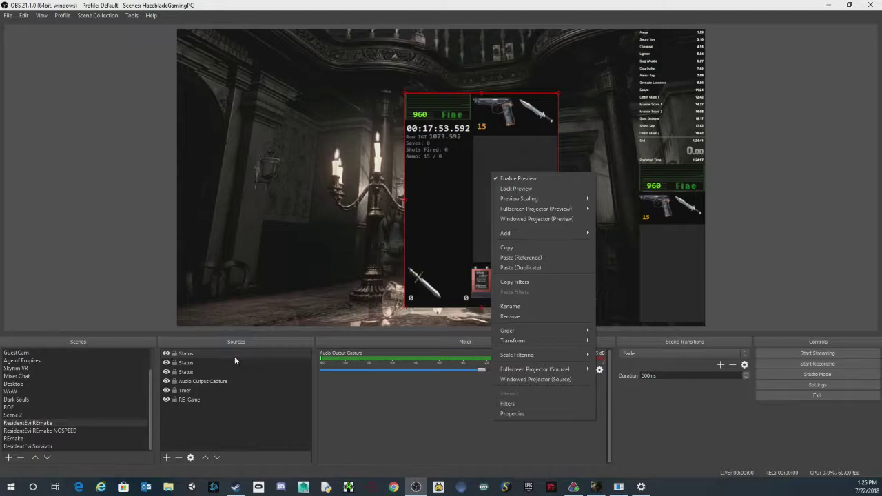
click(507, 404)
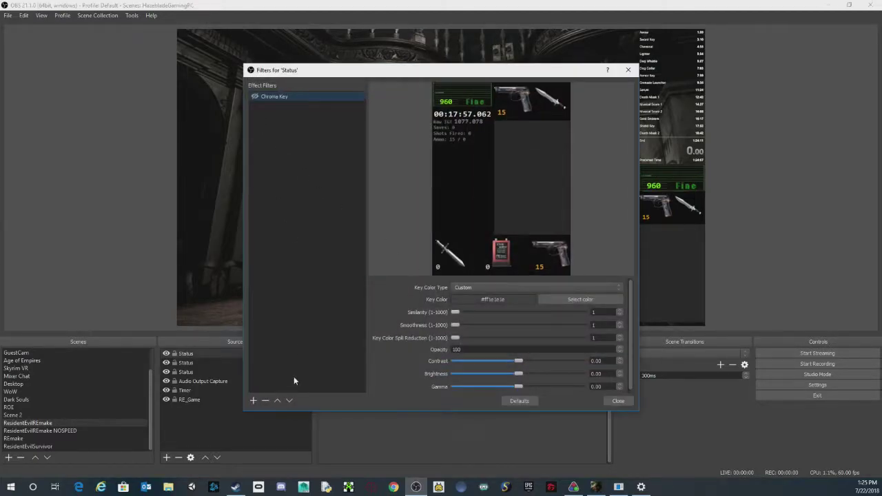
click(253, 400)
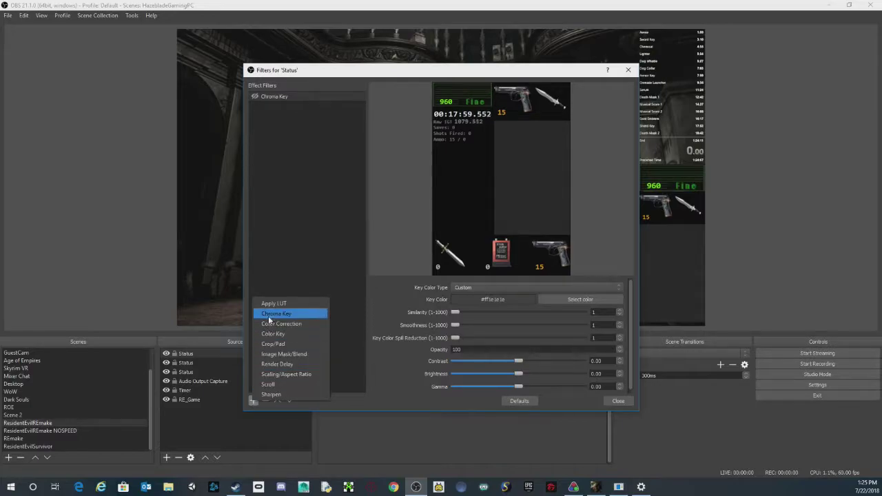
click(269, 314)
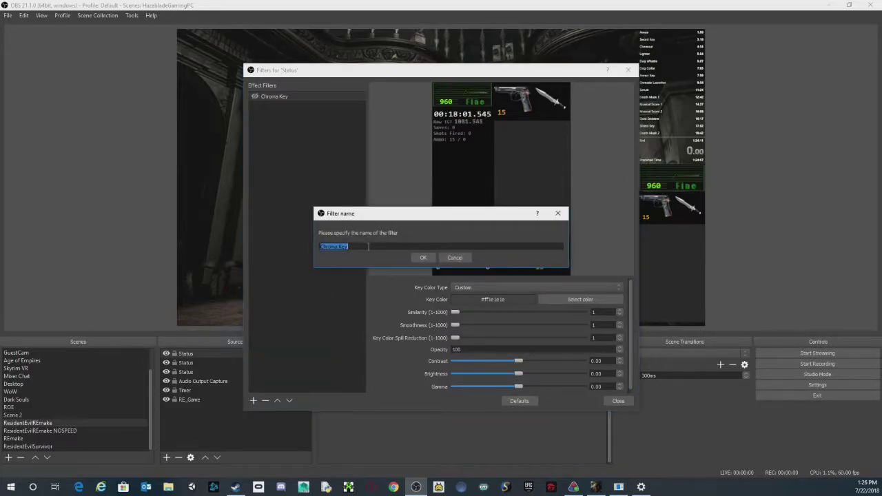
click(363, 246)
text(1)
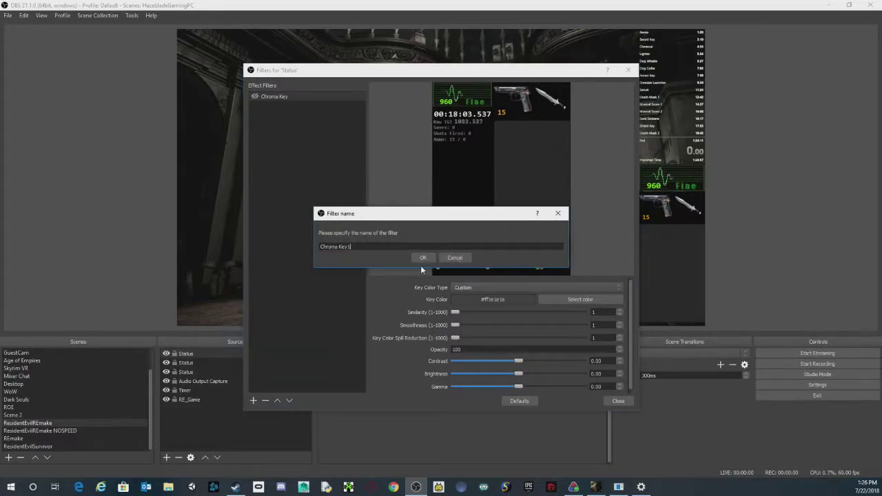
click(422, 257)
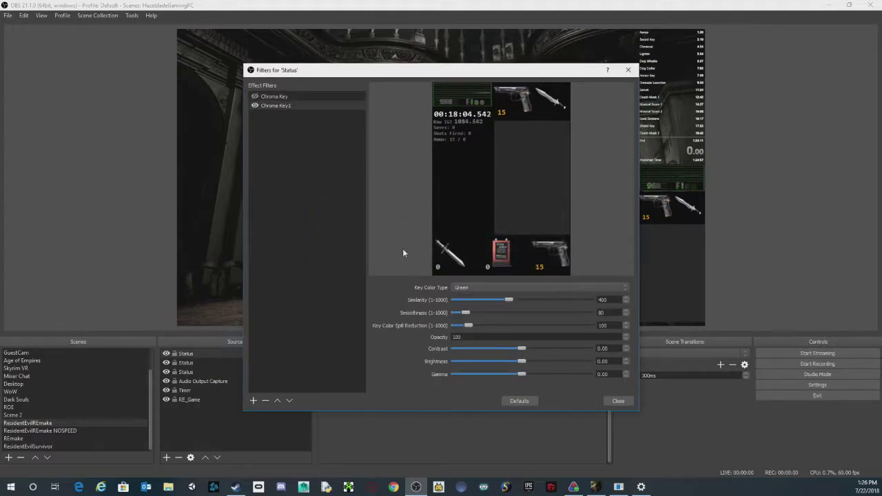
click(259, 106)
Set Chroma Key1 to Custom key colour #1e1e1e with Similarity and Smoothness 1.
click(460, 289)
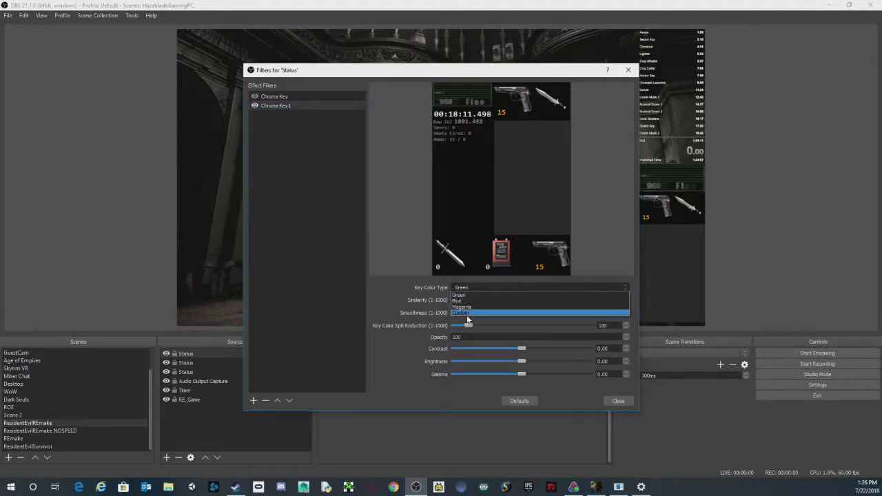
click(466, 315)
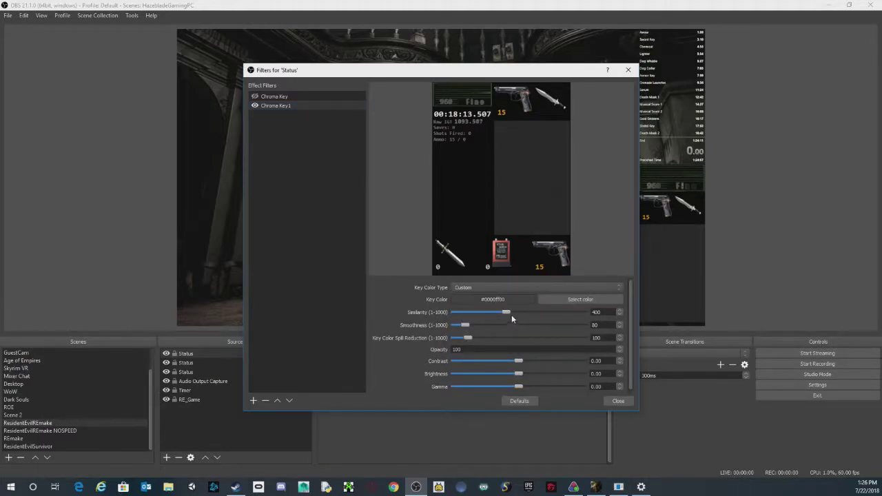
drag(508, 313, 452, 339)
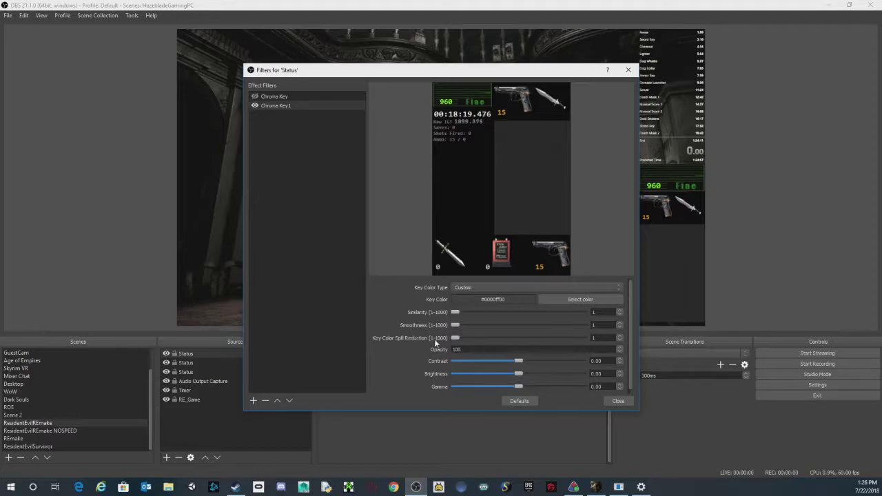
click(559, 297)
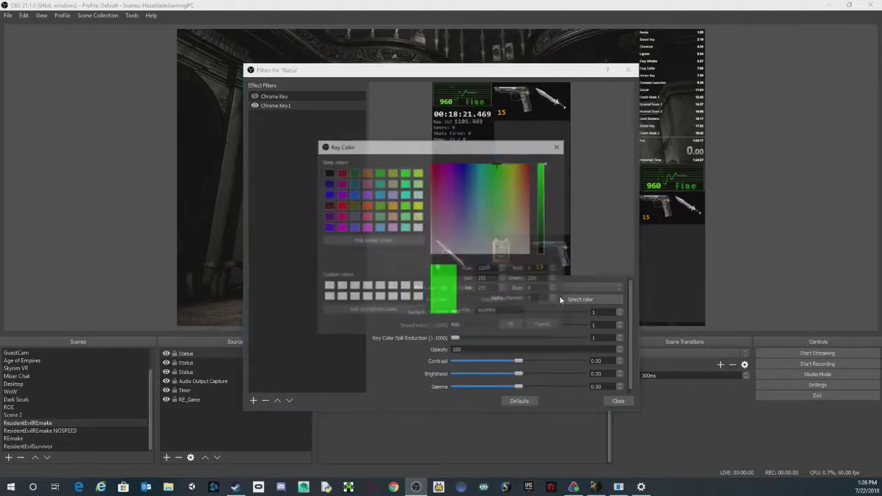
click(372, 241)
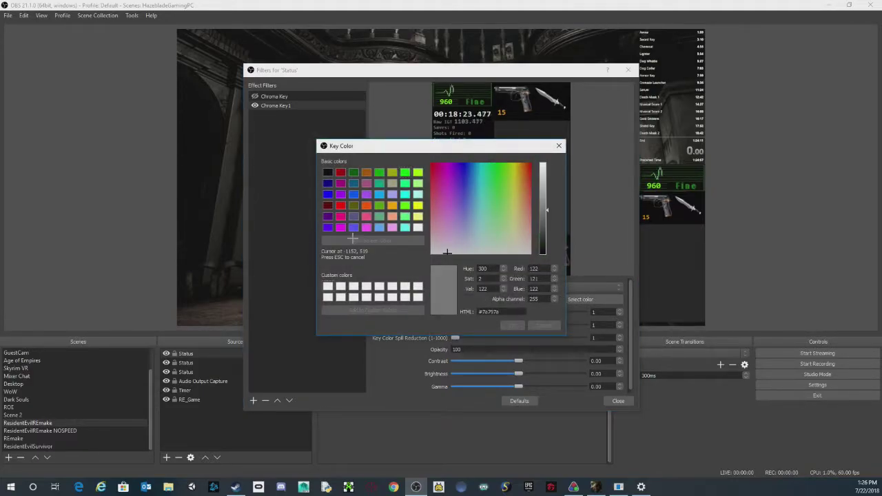
click(653, 236)
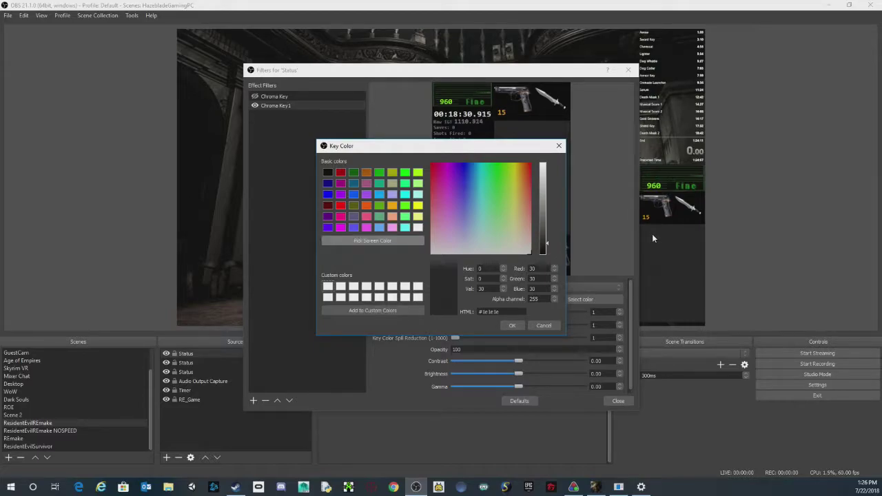
click(508, 325)
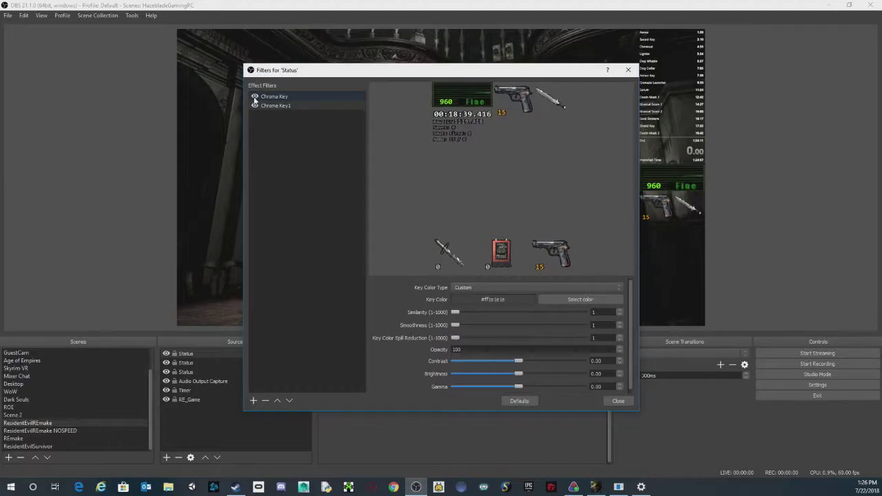
Delete the Chroma Key1 filter and close the filter settings.
click(273, 107)
right_click(273, 106)
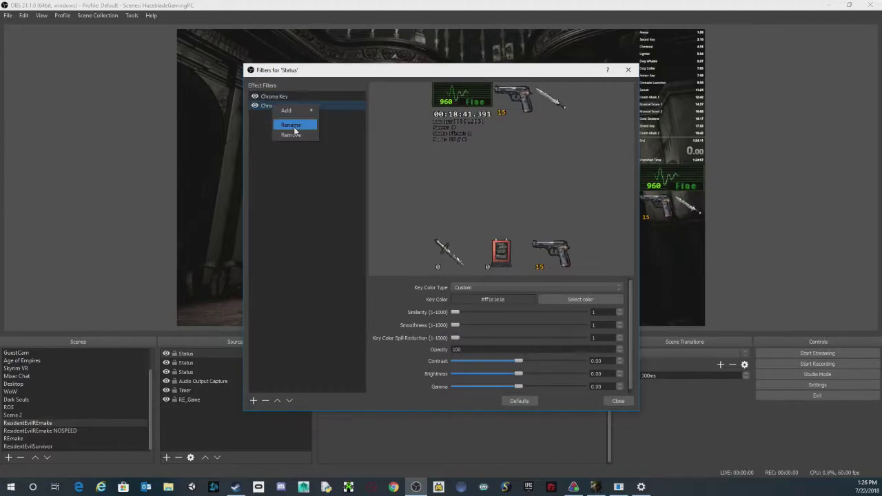
click(292, 139)
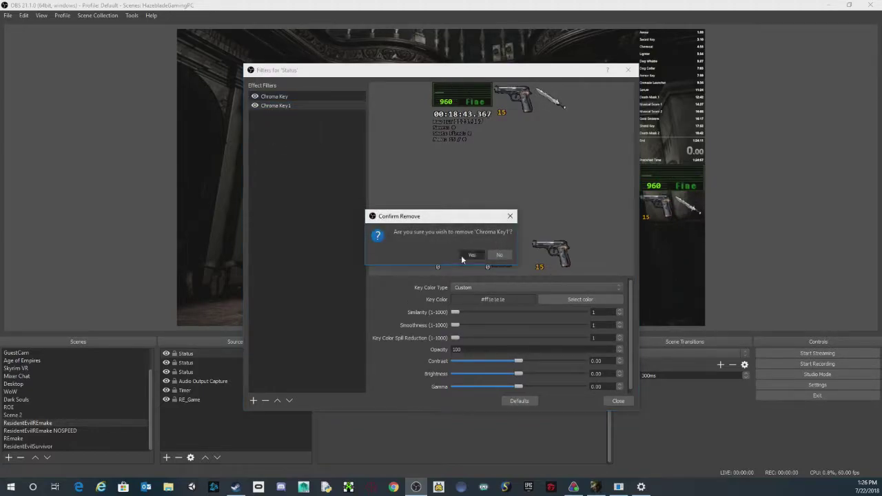
click(471, 255)
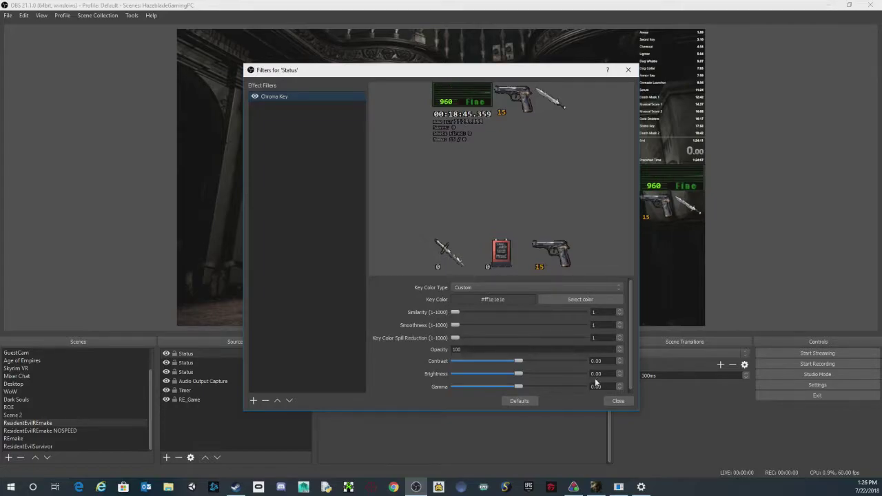
click(617, 401)
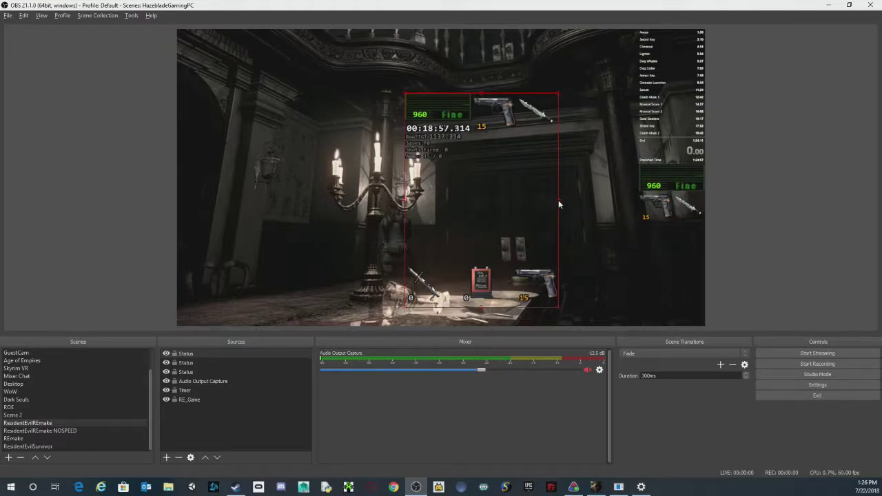
Re-crop the duplicate Status overlay to show weapon icons and ammo beside health, timer and stats.
drag(559, 204, 471, 194)
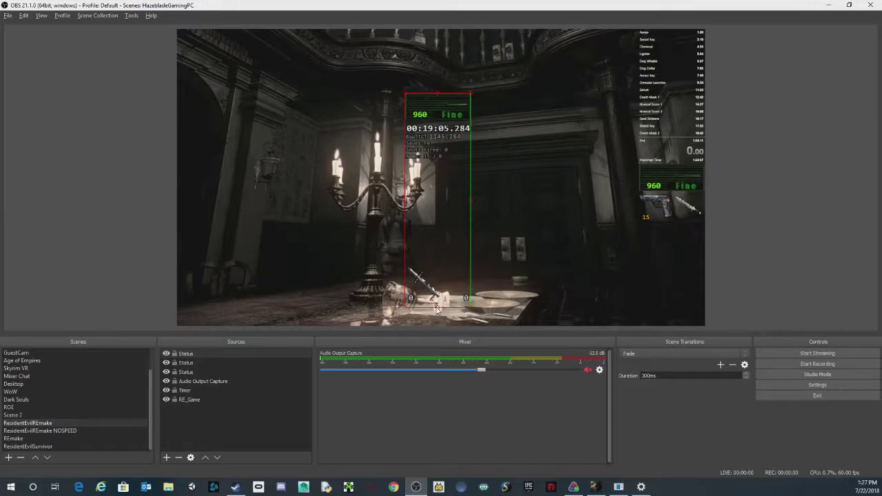
drag(437, 303, 437, 128)
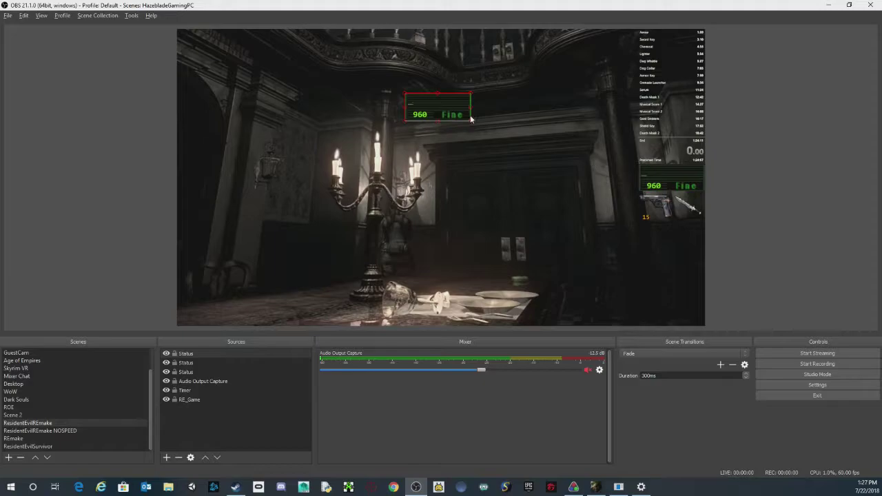
drag(439, 121, 444, 332)
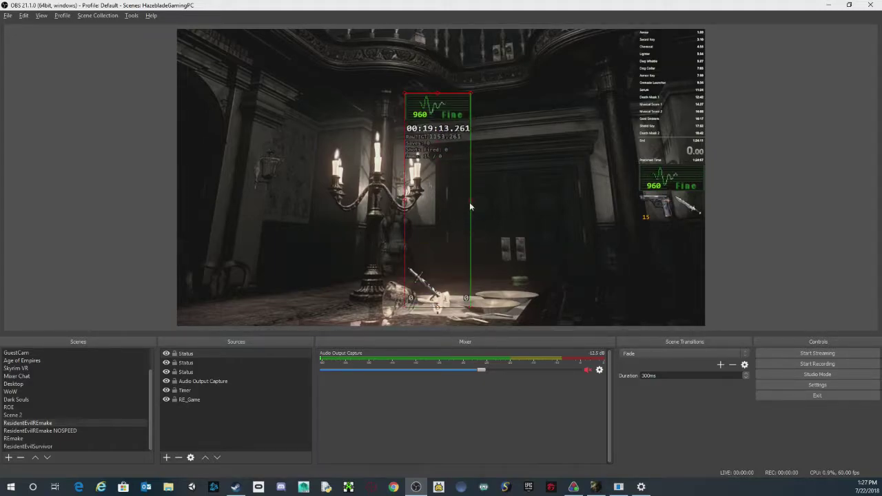
drag(470, 202, 559, 206)
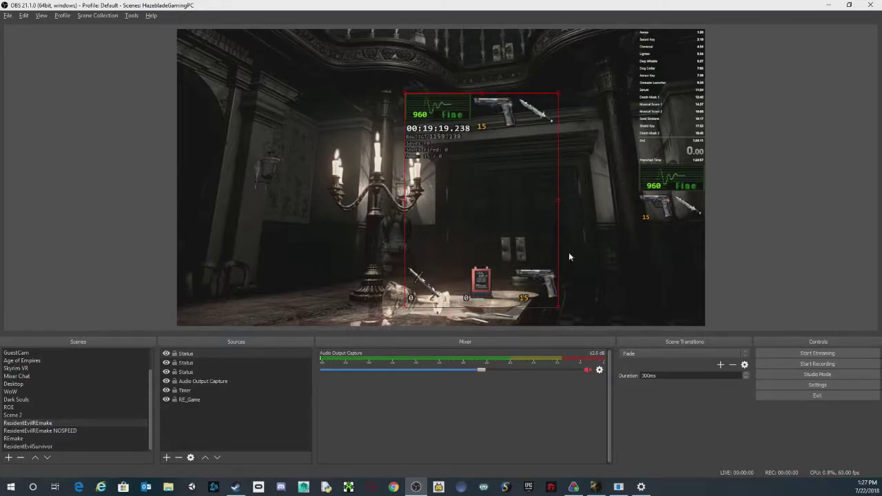
Disable the chroma key and crop the overlay's left and bottom down to the pistol-and-knife row.
right_click(494, 195)
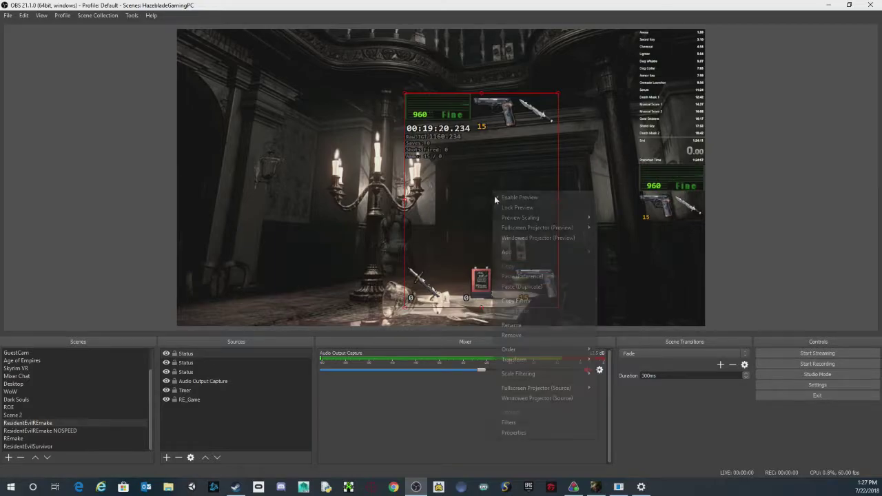
click(509, 423)
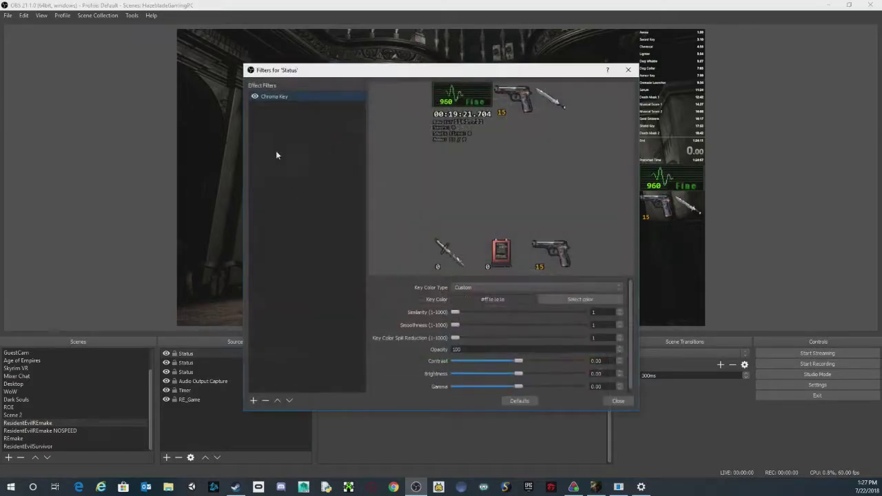
click(254, 96)
click(615, 402)
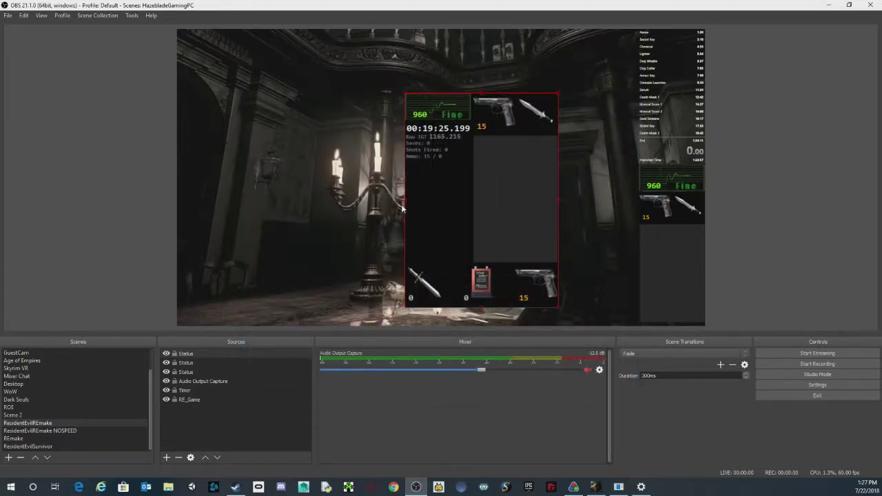
drag(405, 203, 473, 205)
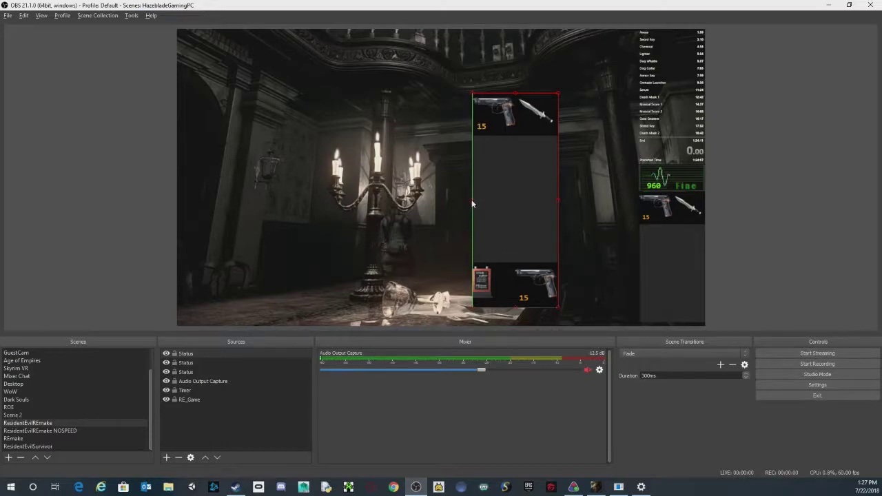
drag(471, 204, 470, 202)
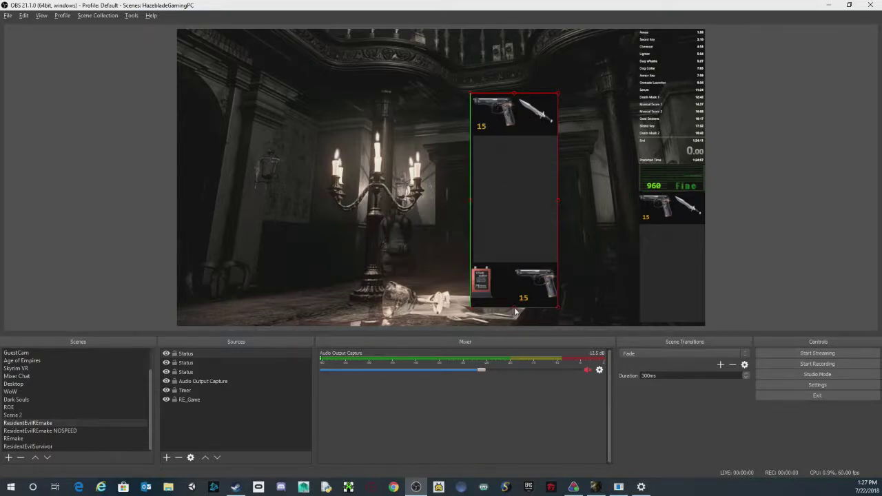
drag(515, 312, 520, 264)
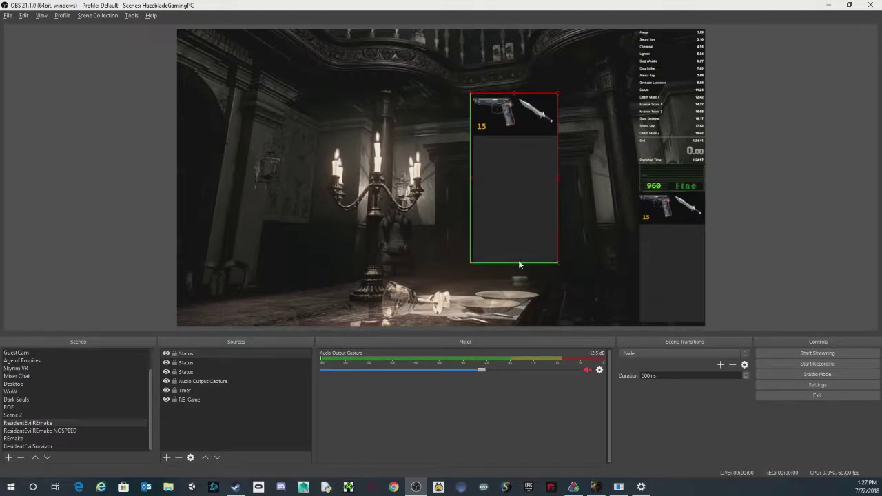
Re-enable the Status overlay's Chroma Key filter.
right_click(497, 167)
click(516, 399)
click(255, 98)
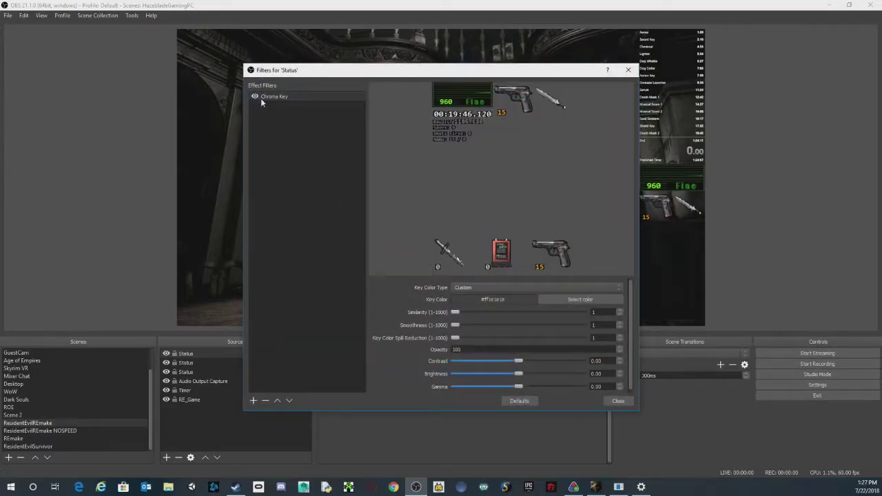
click(618, 400)
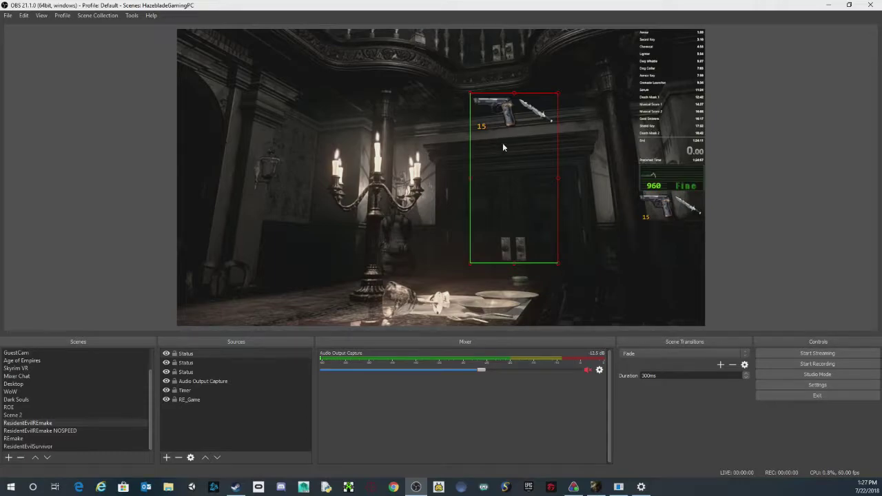
Remove the top Status source from the scene, confirming the deletion.
right_click(196, 355)
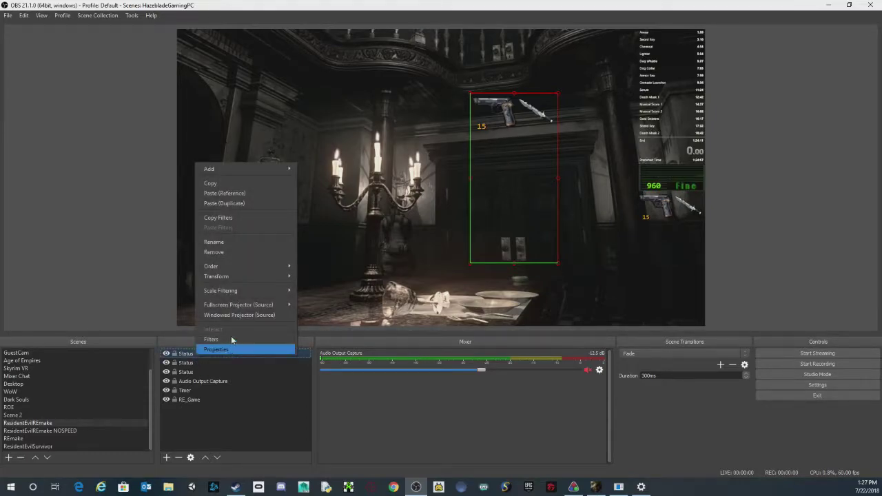
click(231, 251)
click(461, 255)
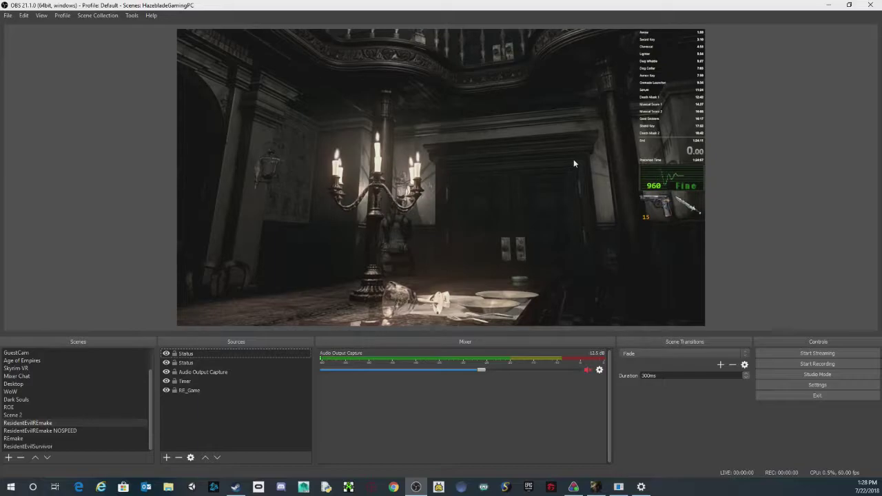
click(828, 4)
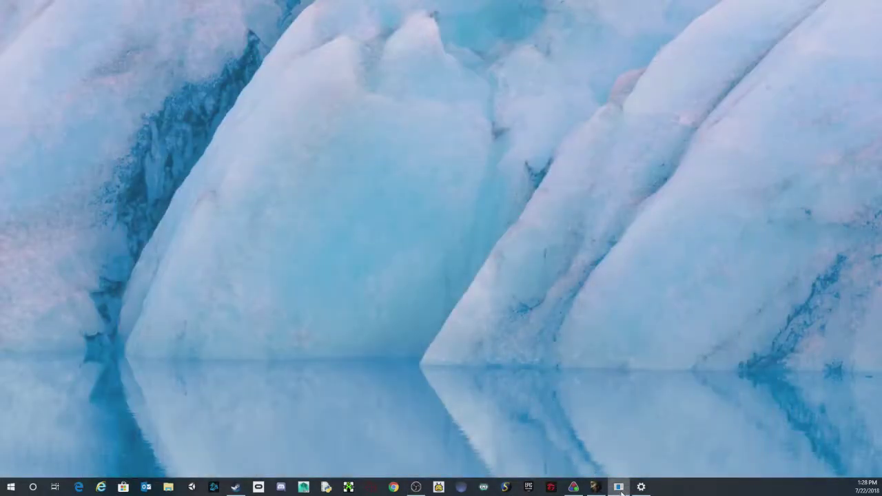
click(641, 487)
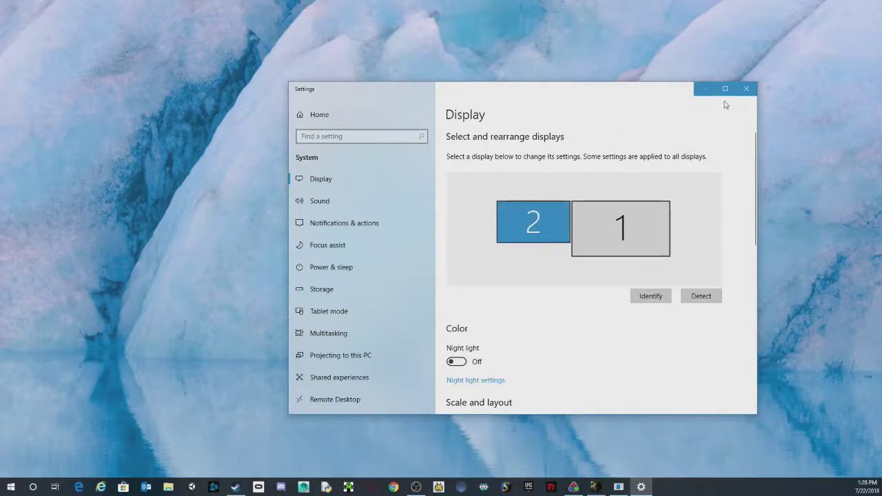
click(703, 90)
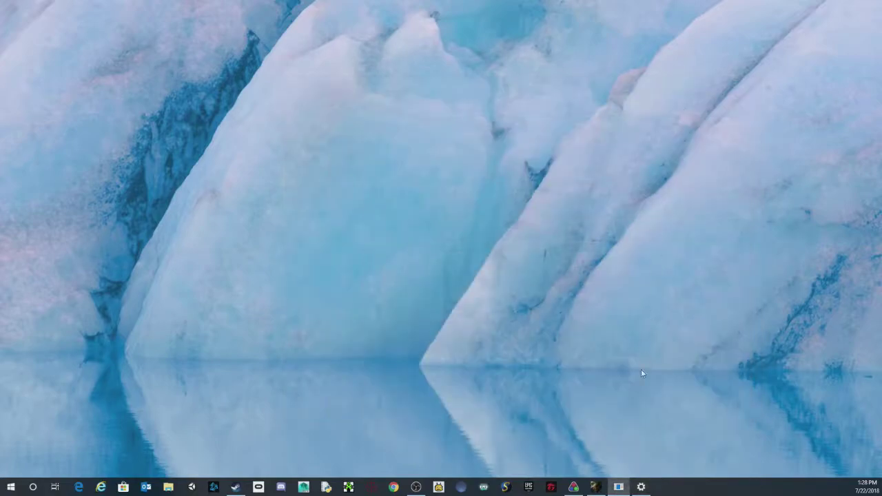
click(418, 488)
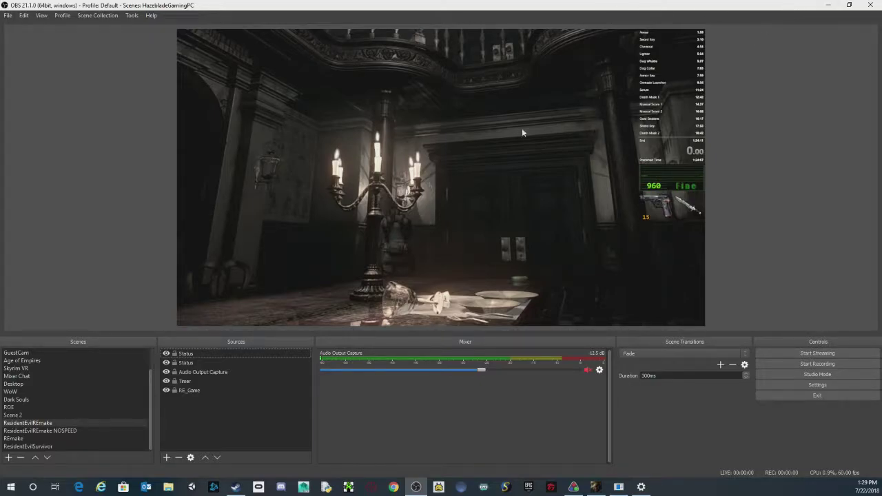
Send the preview to a fullscreen projector on Display 1 (1920x1080).
right_click(446, 182)
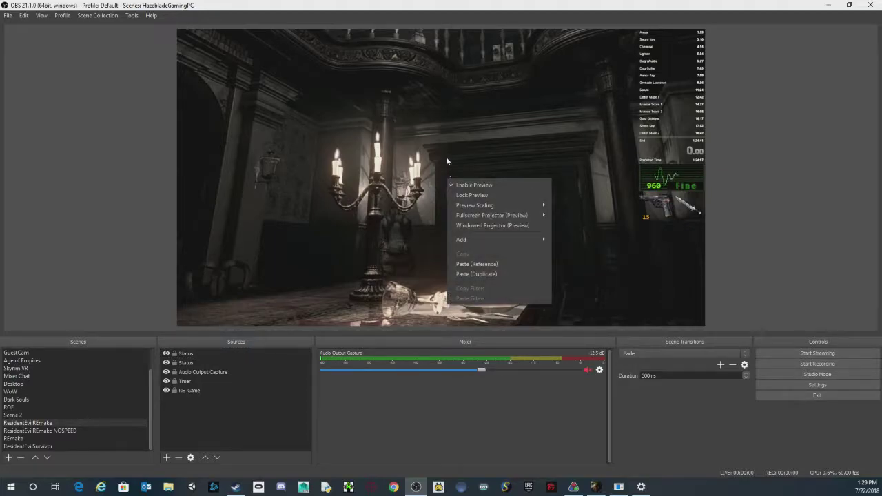
mouse_move(500, 216)
mouse_move(531, 217)
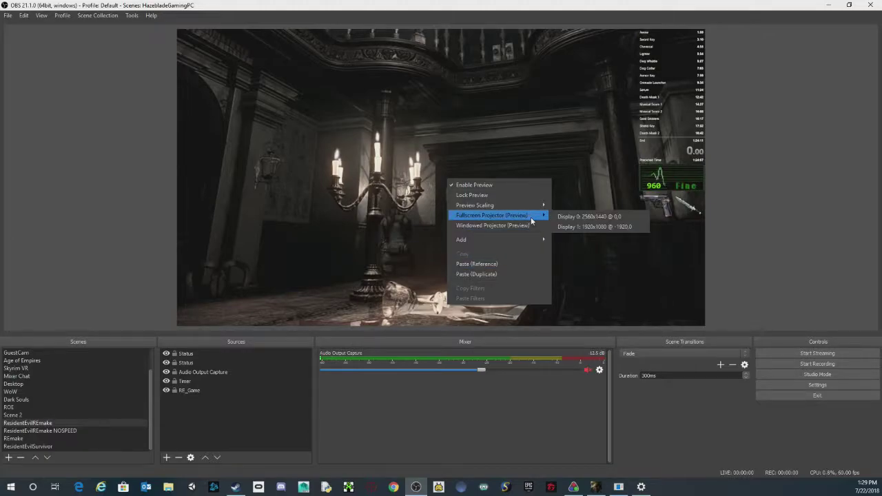
click(586, 226)
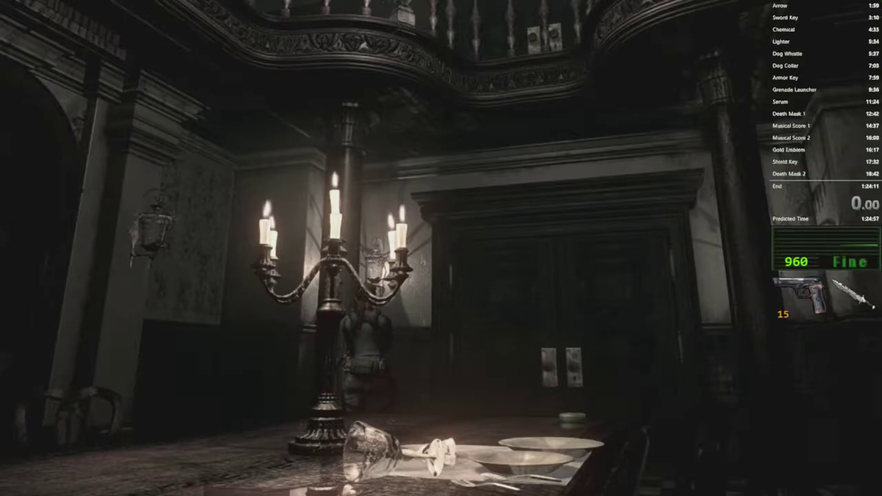
key(m)
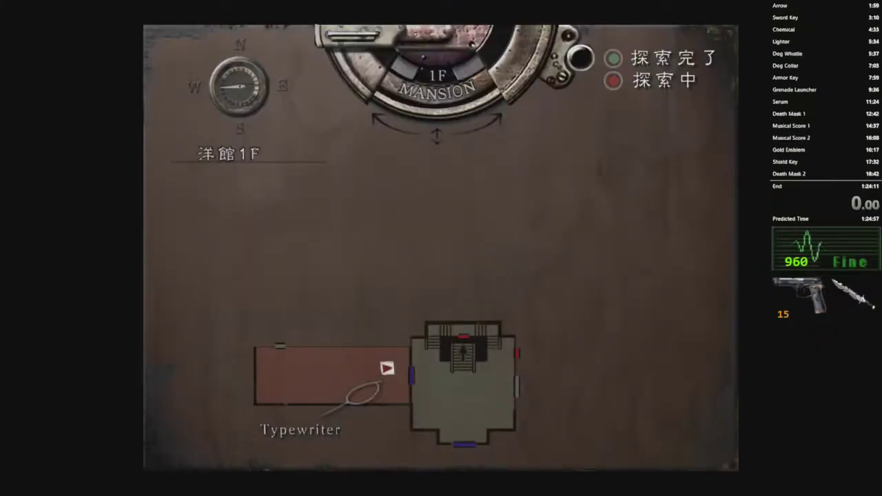
key(m)
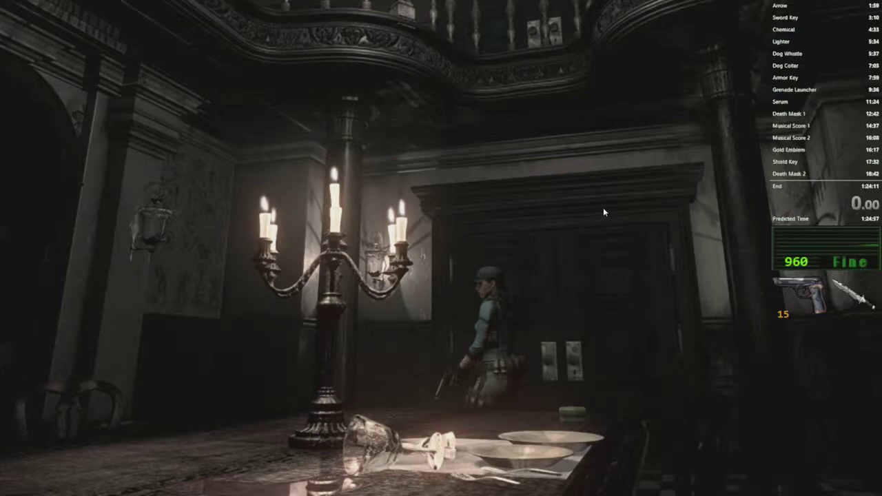
Close the fullscreen projector, move the OBS window aside, and close the remaining fullscreen view.
right_click(619, 215)
click(627, 221)
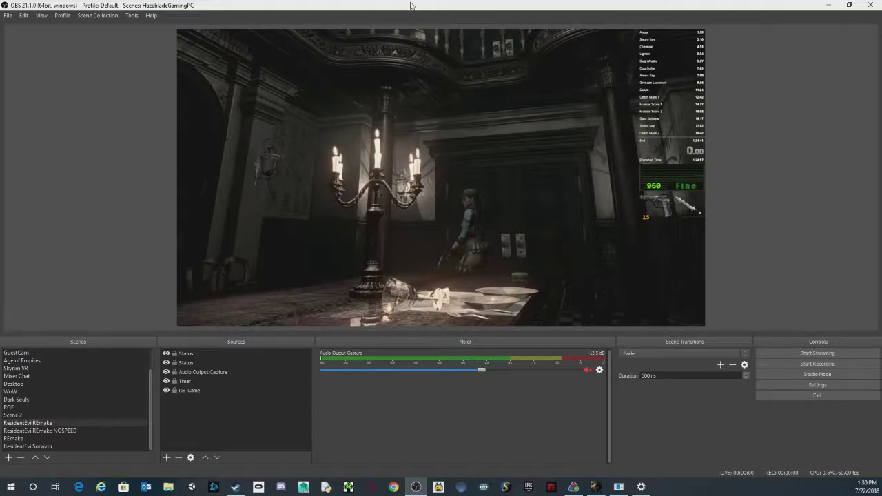
drag(409, 6, 881, 148)
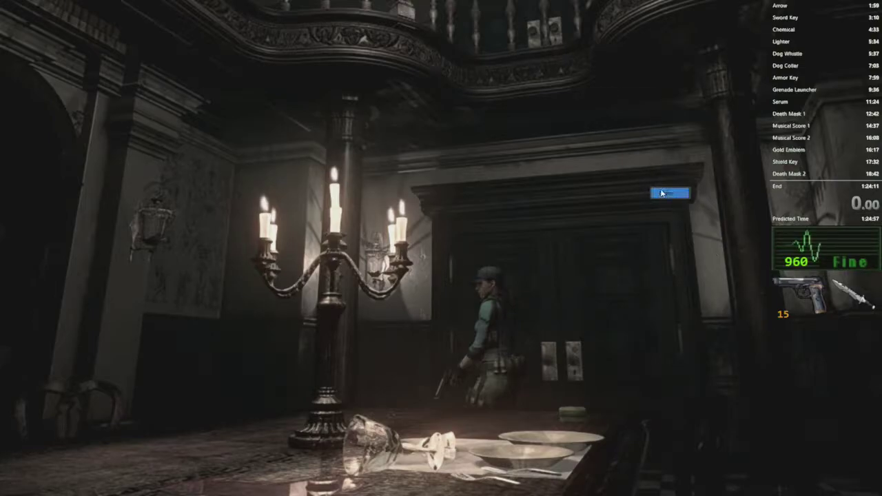
click(667, 194)
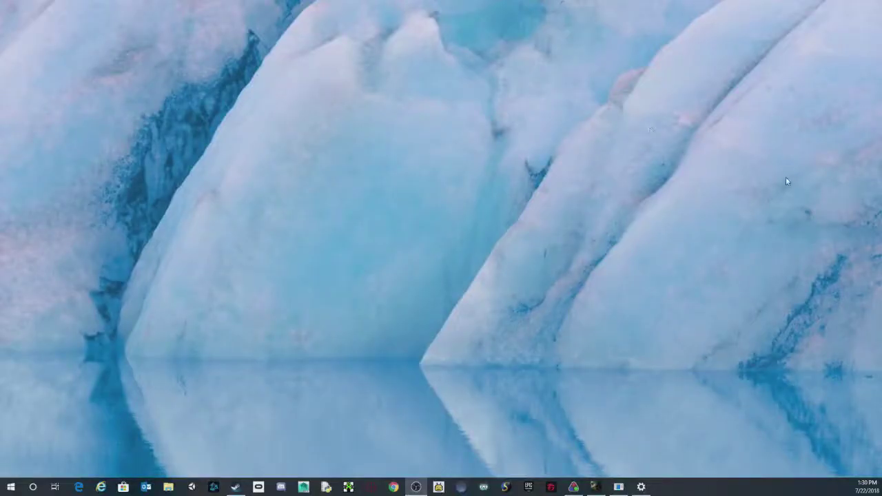